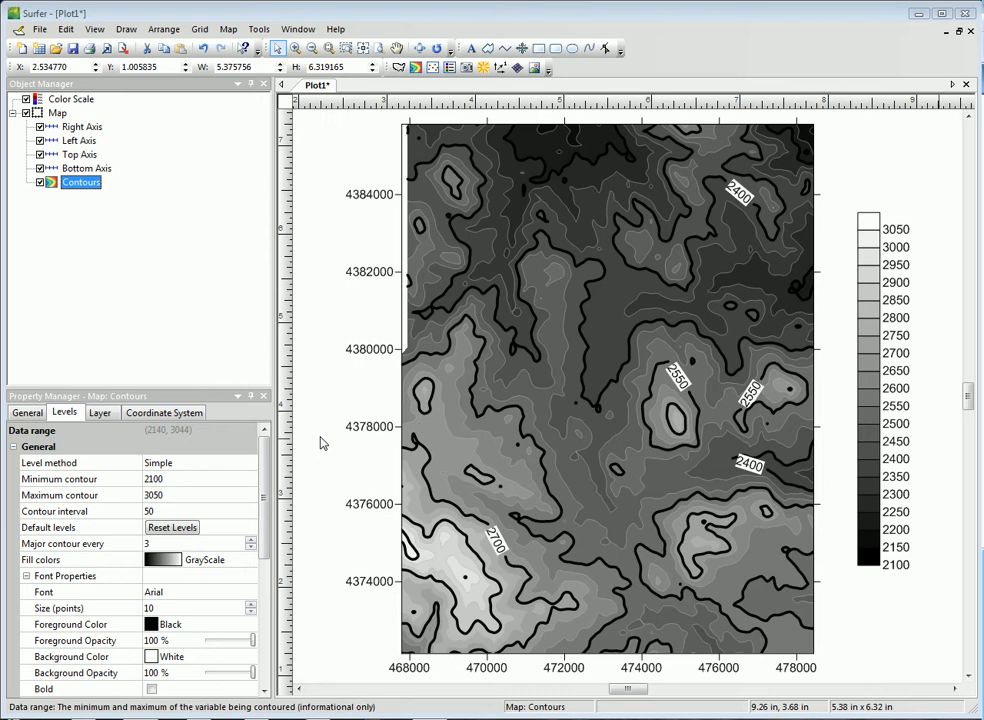
Switch the contour layer's level method to Advanced and open its contour level editor
click(236, 463)
click(215, 491)
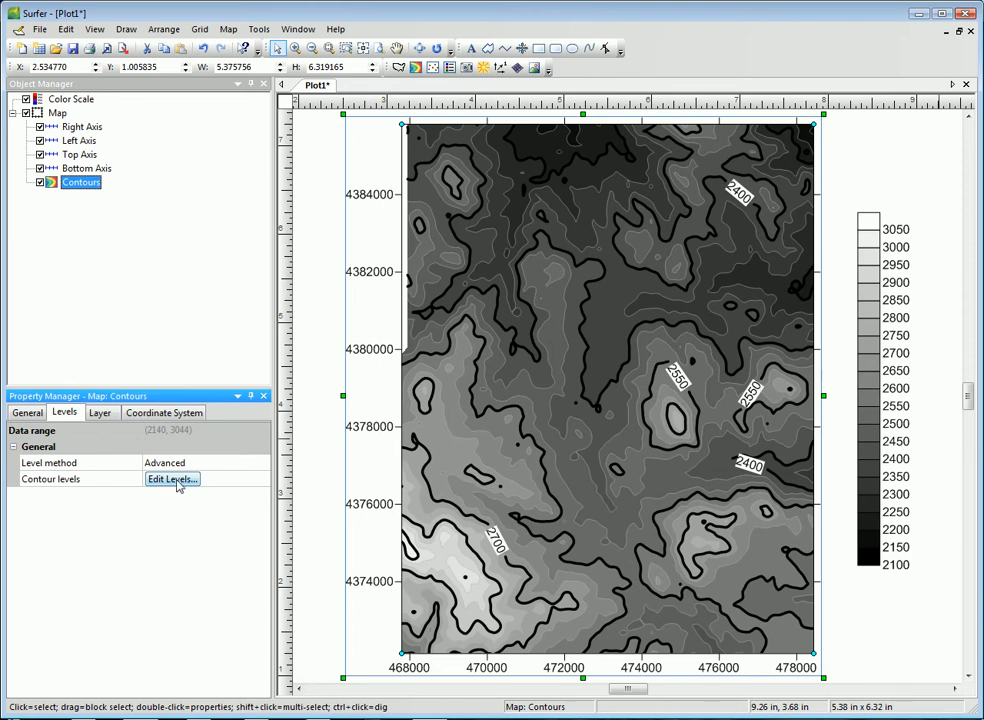
click(176, 481)
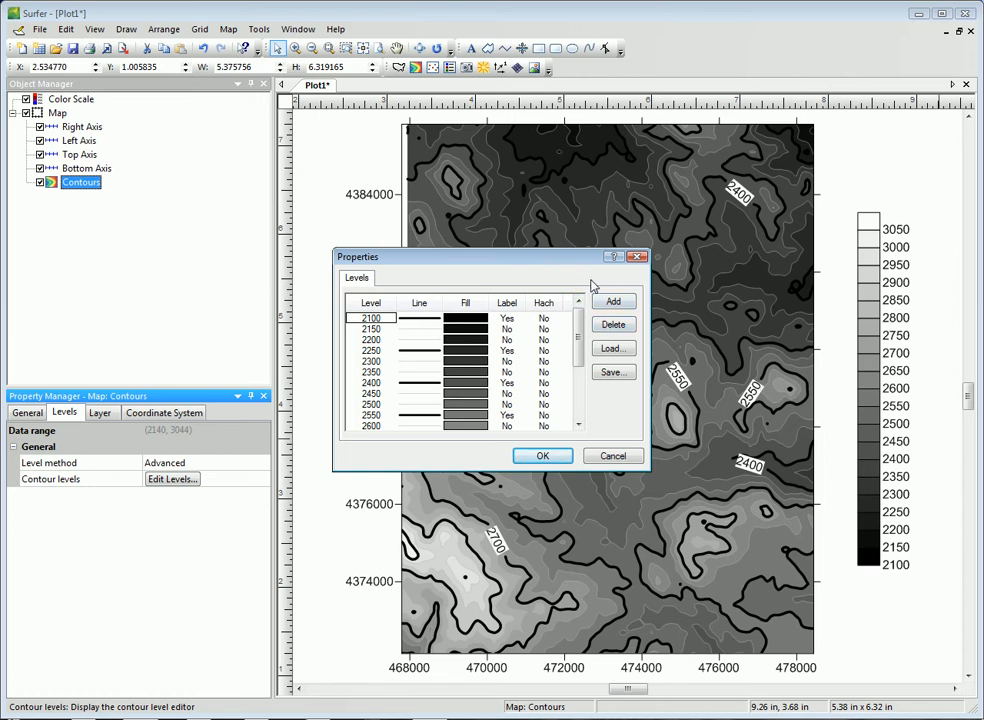
Try toggling the label of level 2150, and apply contour levels from 2100 to 3050 at an interval of 50
click(507, 330)
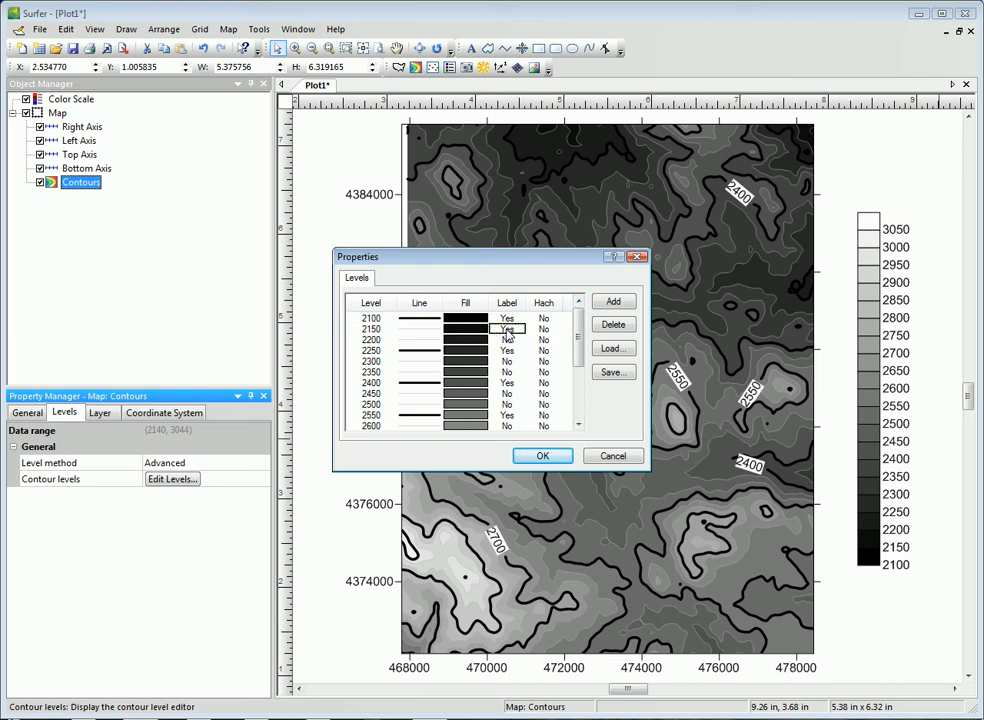
click(507, 330)
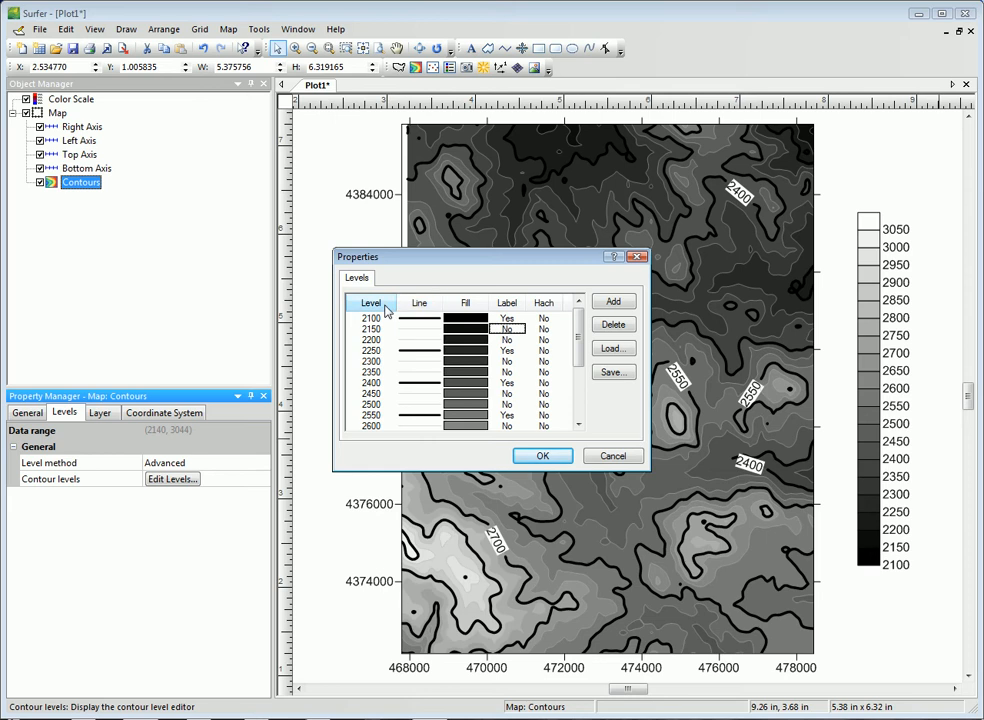
click(388, 311)
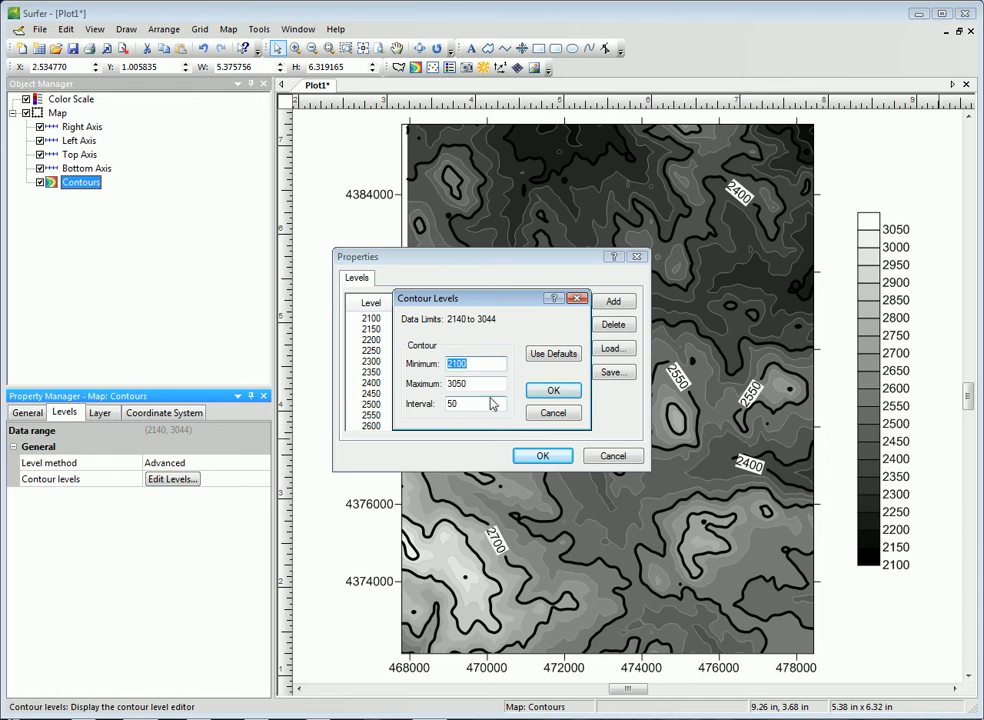
click(553, 390)
Compare gradational with uniform contour line properties, keep Uniform, and choose blue as the line color
click(426, 311)
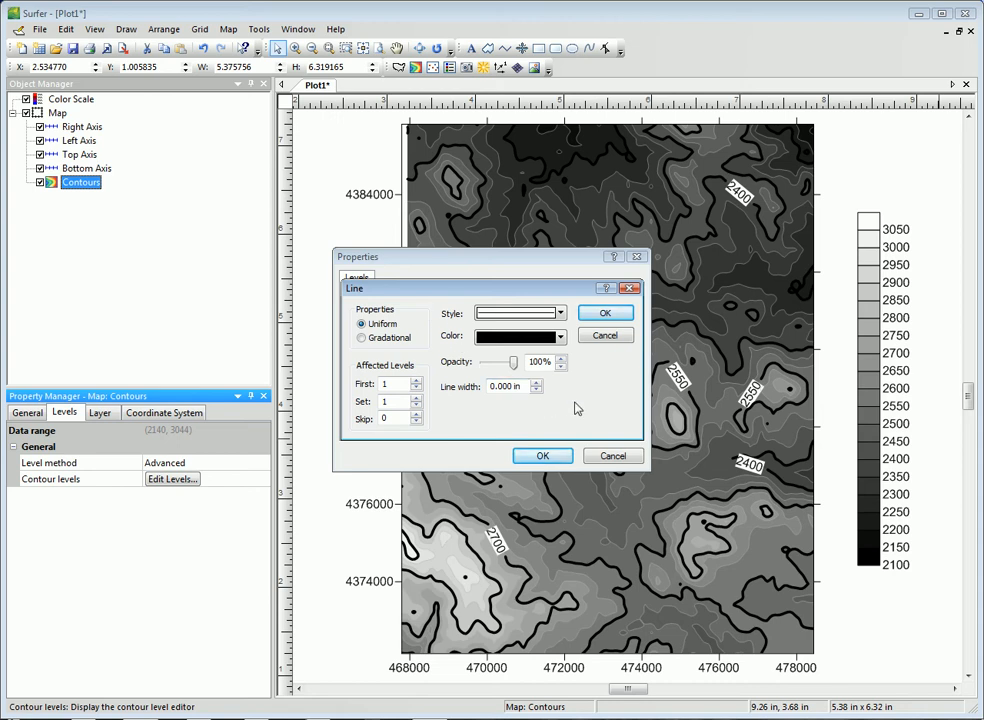
click(388, 338)
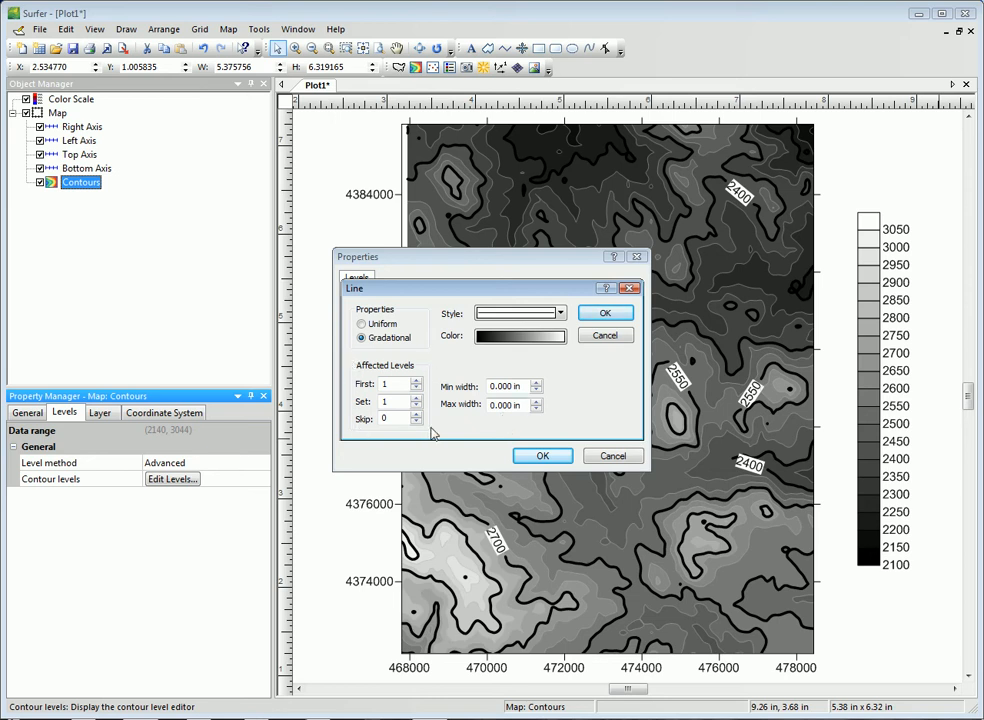
click(379, 324)
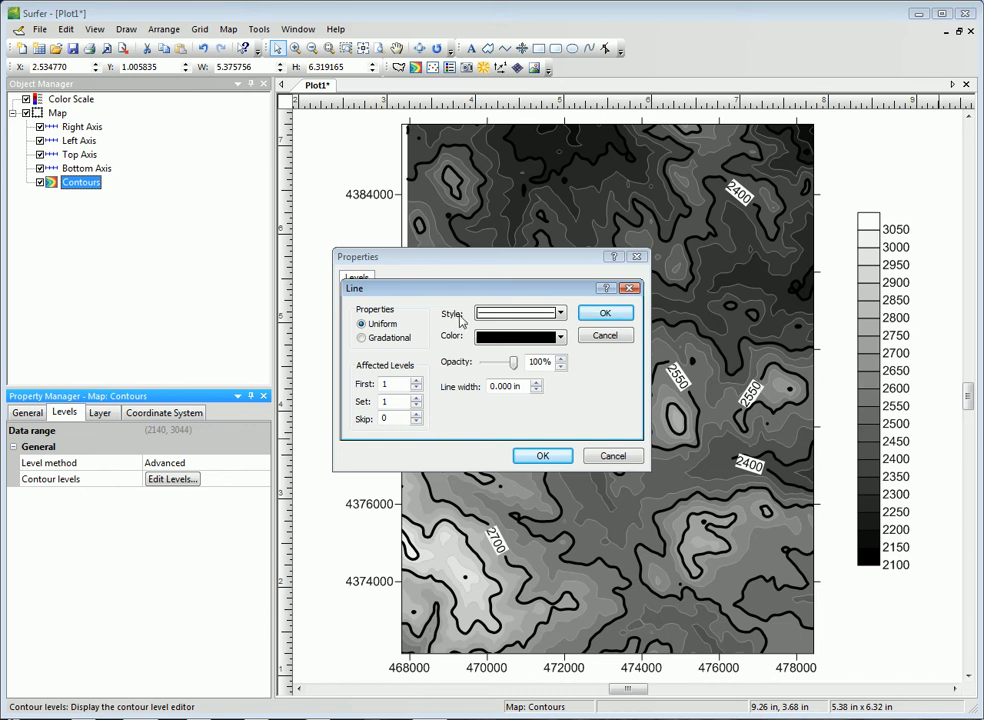
drag(466, 290, 591, 306)
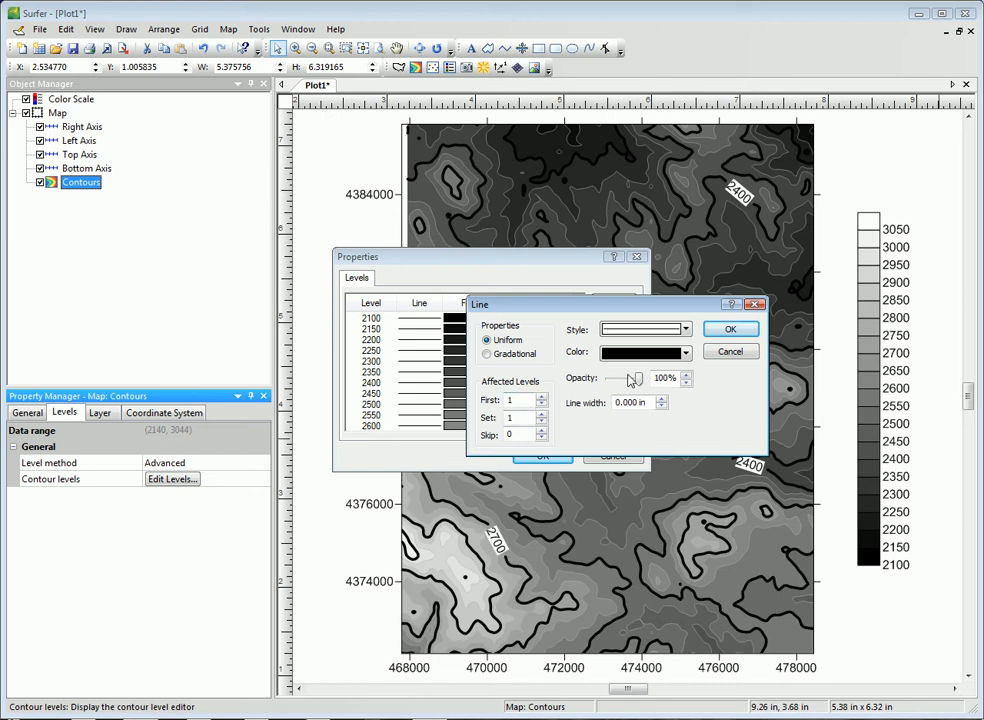
click(688, 358)
click(686, 377)
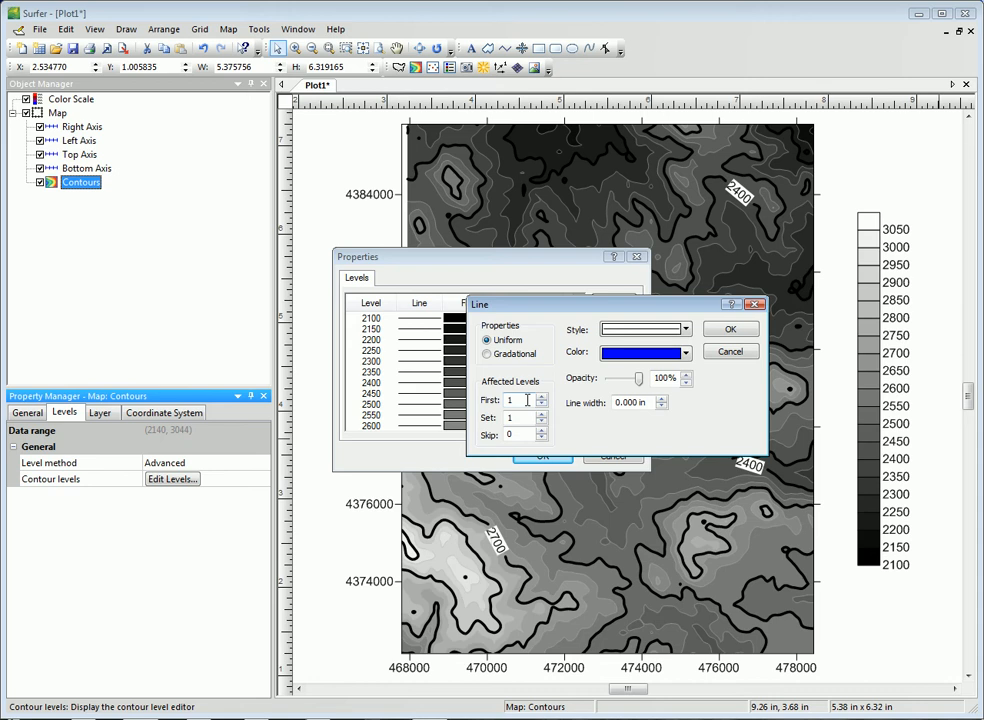
Limit the blue lines to affected levels First 2, Set 3, Skip 1, and apply the levels to the map
click(519, 400)
drag(519, 400, 509, 400)
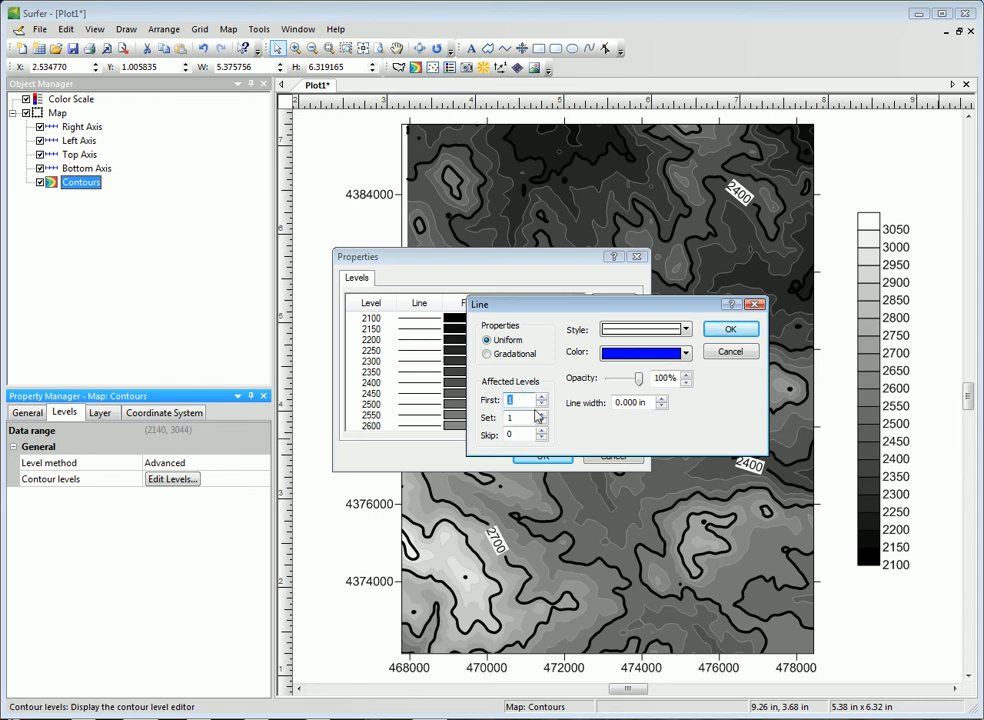
text(2)
click(518, 419)
drag(518, 419, 509, 418)
text(2)
double_click(511, 434)
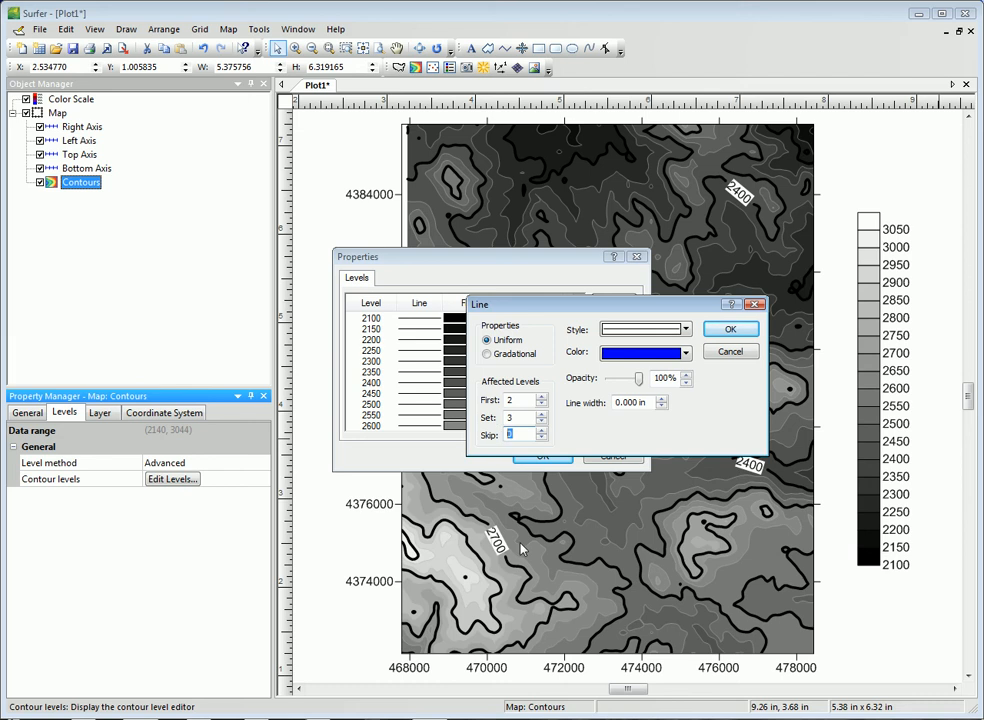
text(1)
click(731, 329)
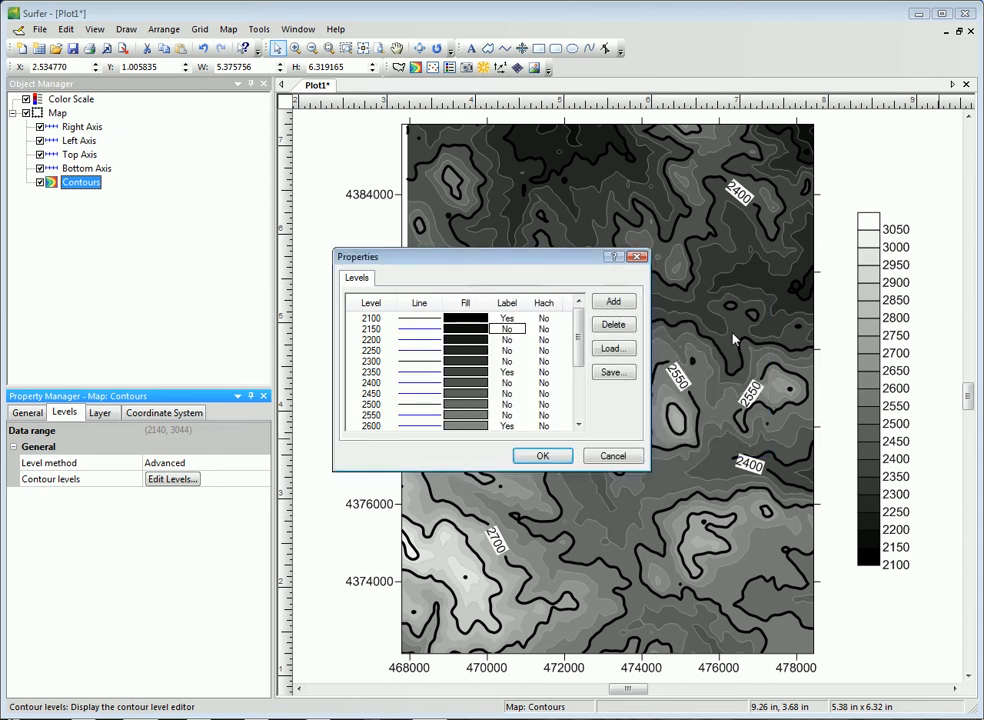
click(553, 456)
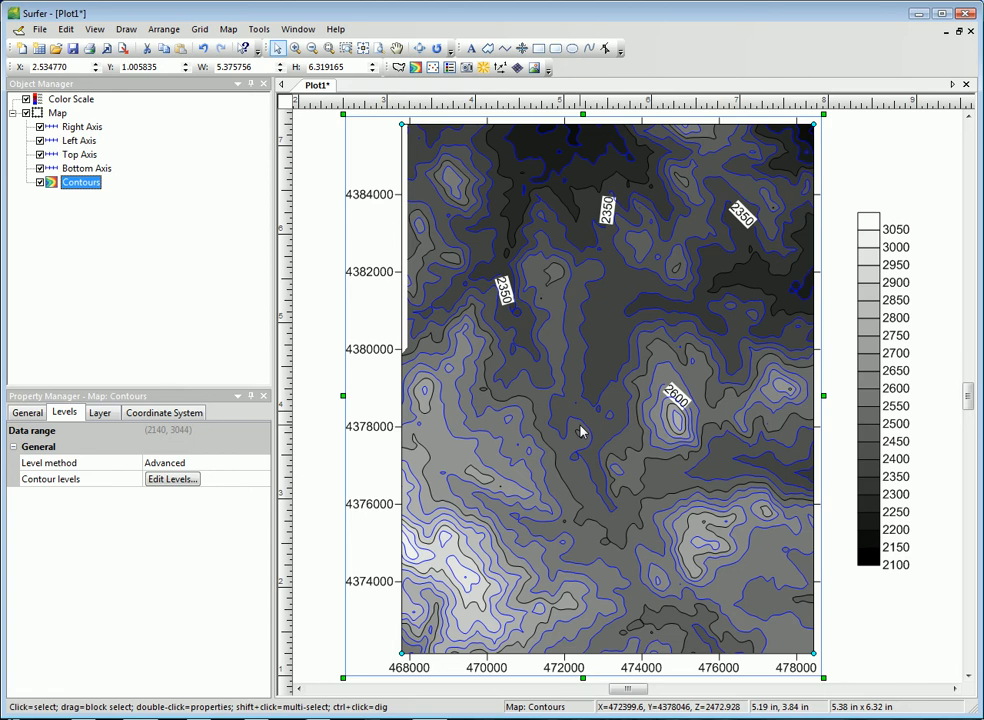
Reopen the line properties for the contour levels and set a black line with a width of 0.030 in
click(170, 479)
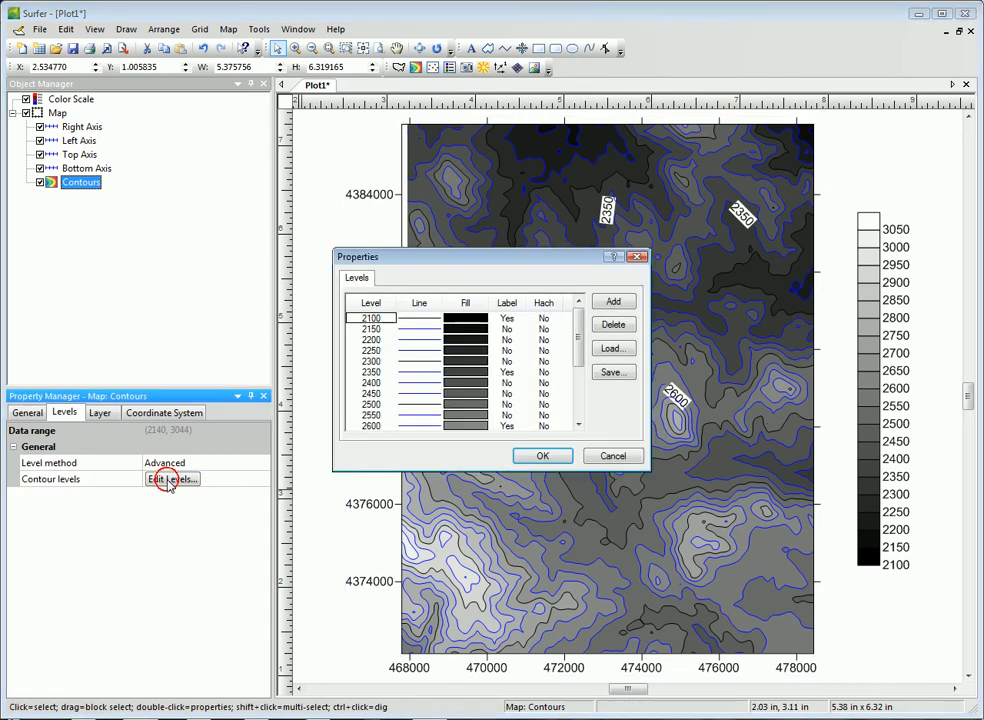
click(431, 311)
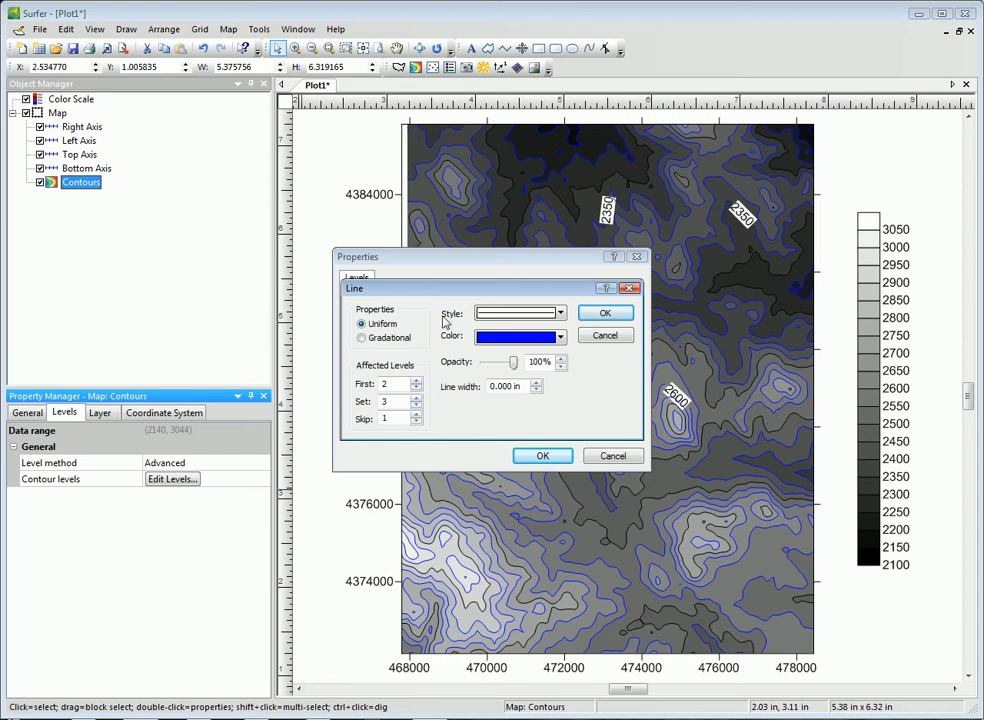
drag(445, 296, 574, 302)
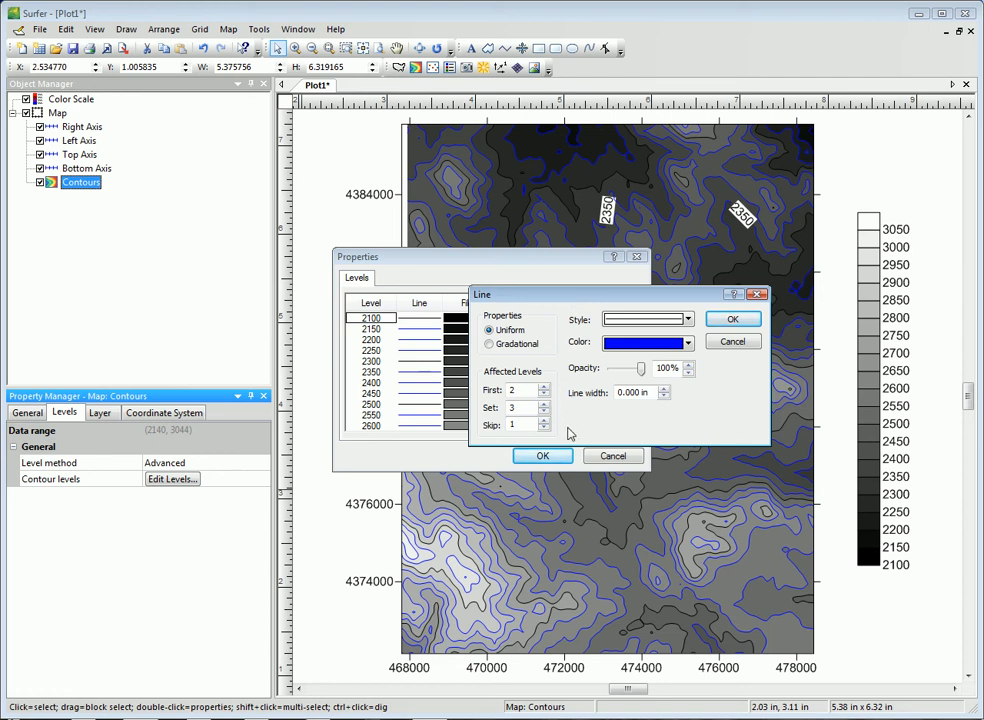
click(630, 345)
click(608, 373)
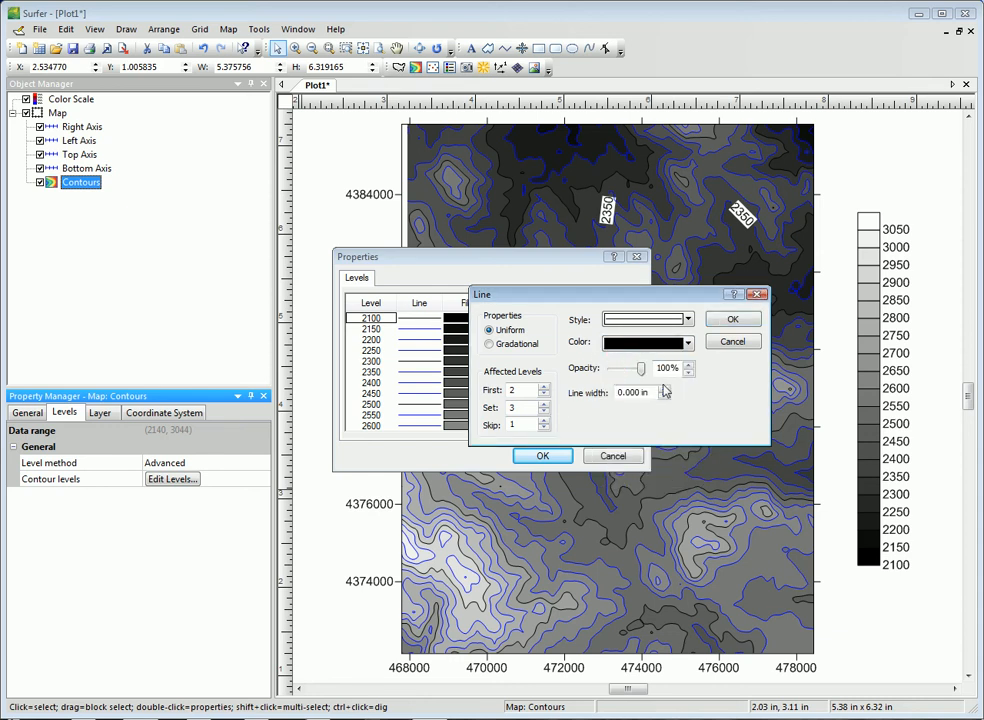
click(664, 392)
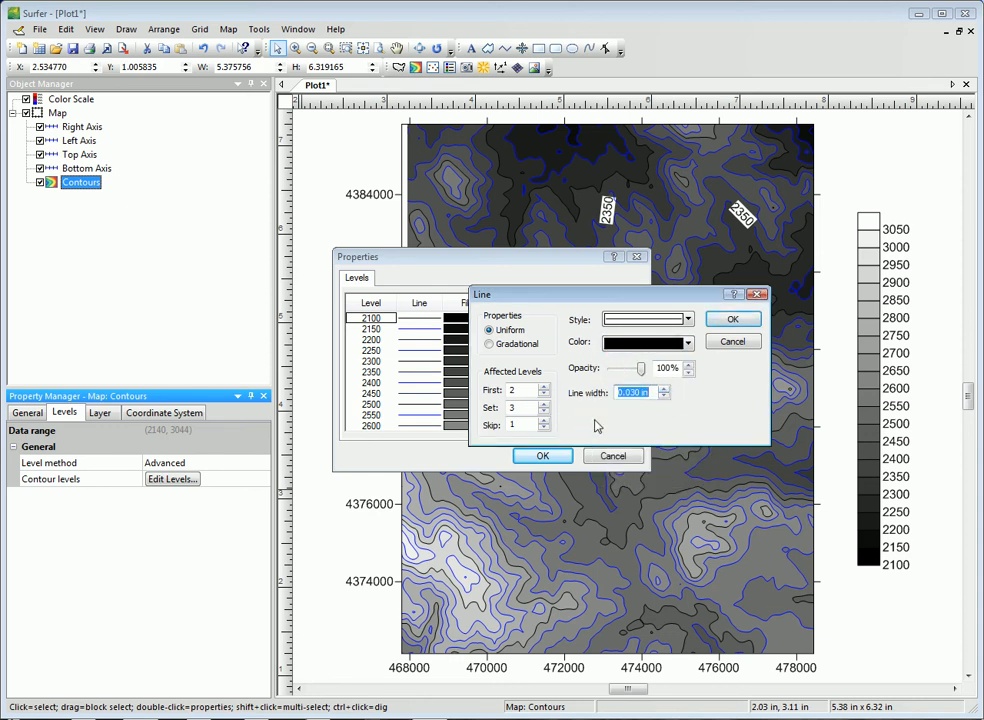
Apply the thick black line to affected levels First 1, Set 1, Skip 3
double_click(522, 391)
text(1)
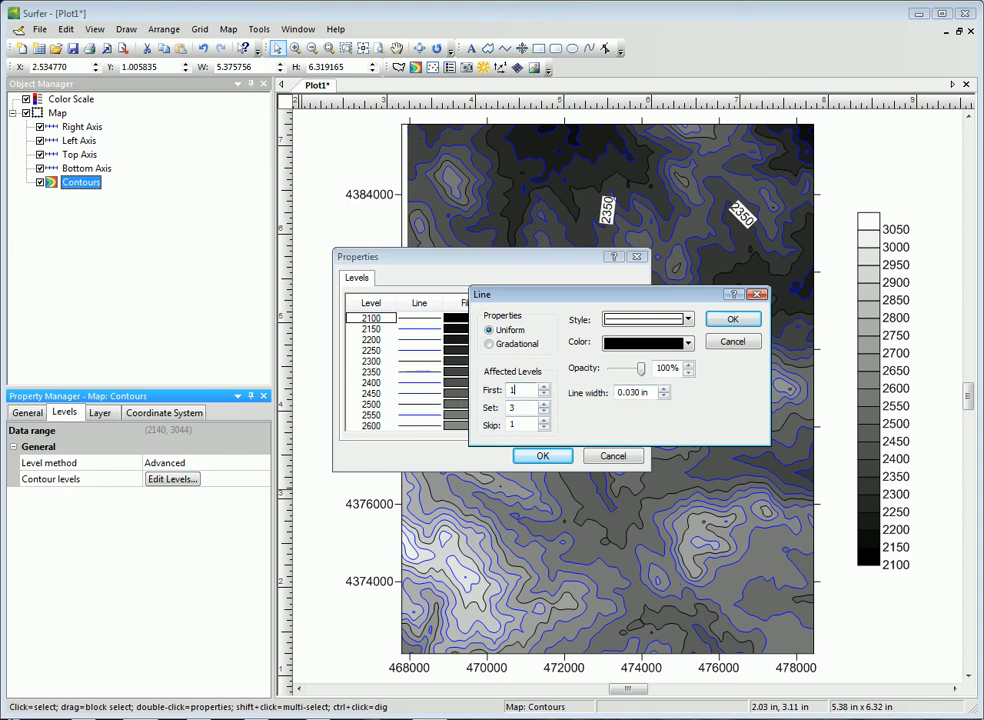
double_click(511, 407)
text(1)
double_click(512, 425)
text(3)
click(714, 321)
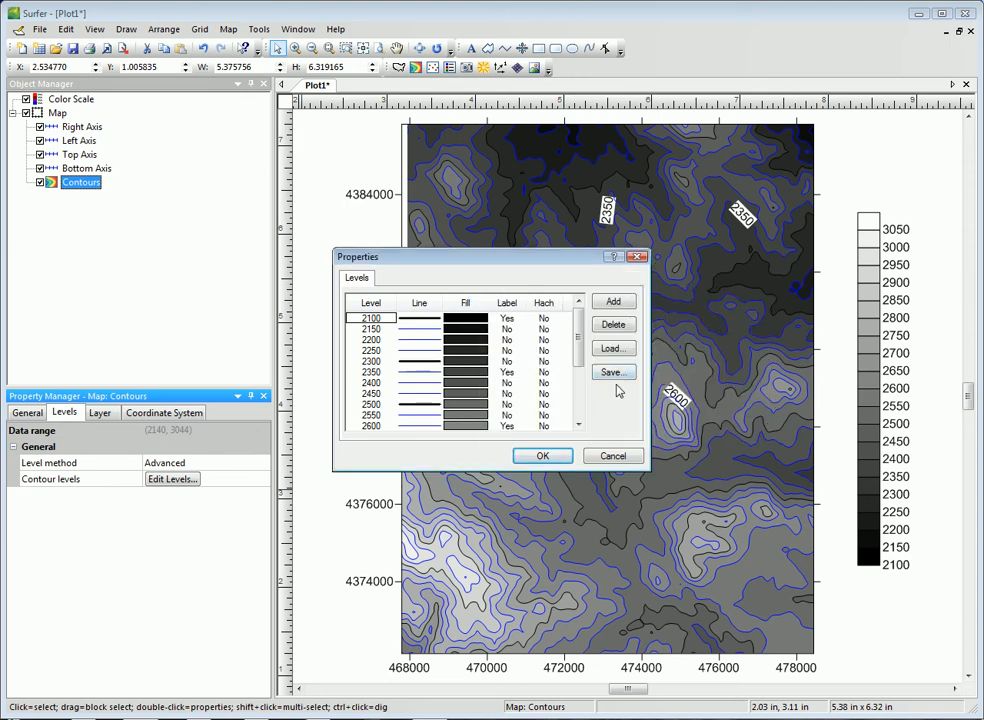
Review the fill settings and the label settings of the contour levels, including the Orient Labels Uphill option
click(466, 303)
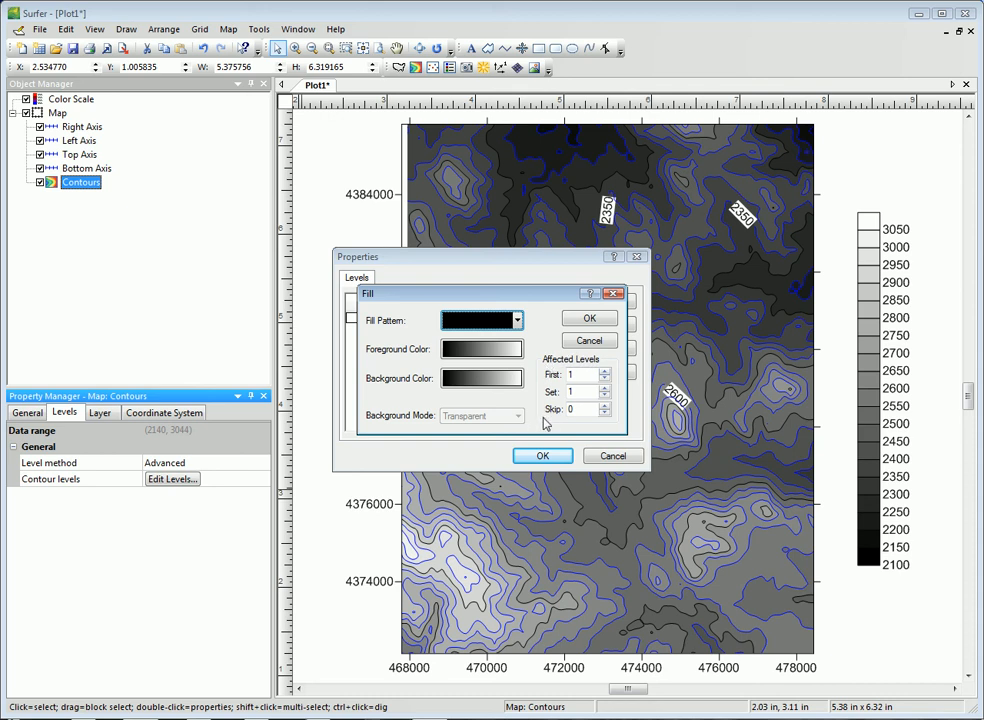
click(583, 318)
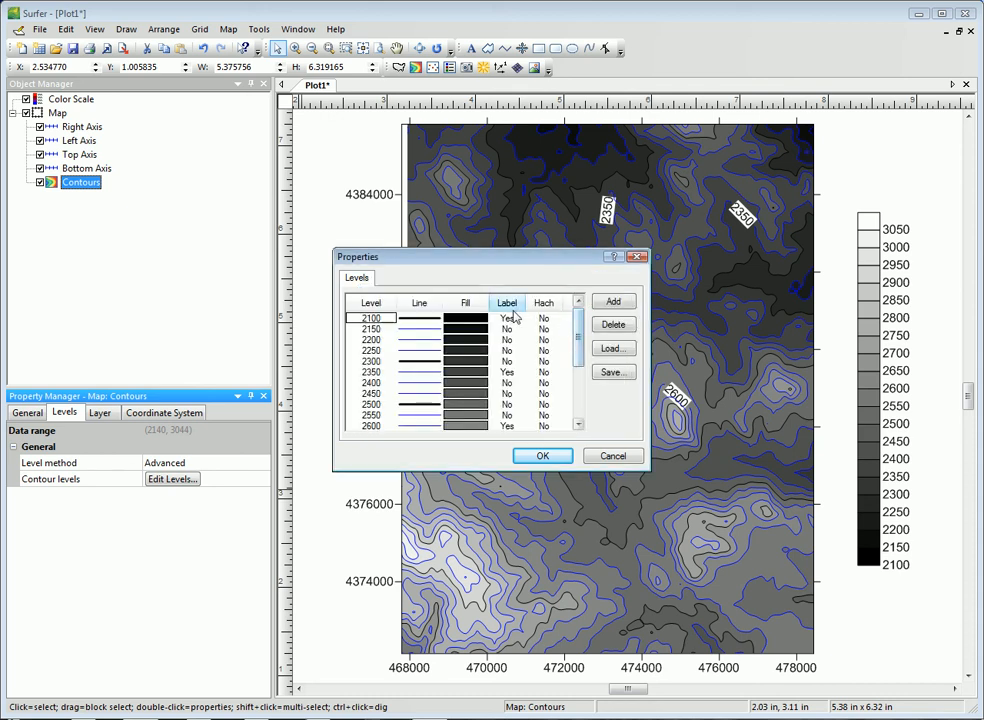
click(514, 311)
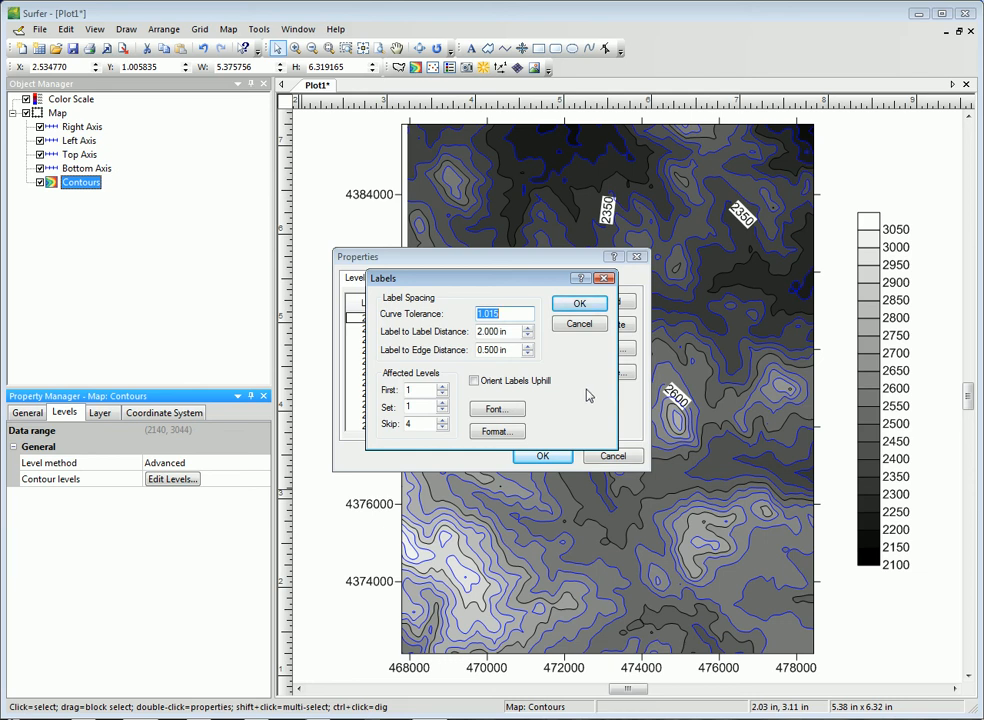
click(516, 312)
click(475, 382)
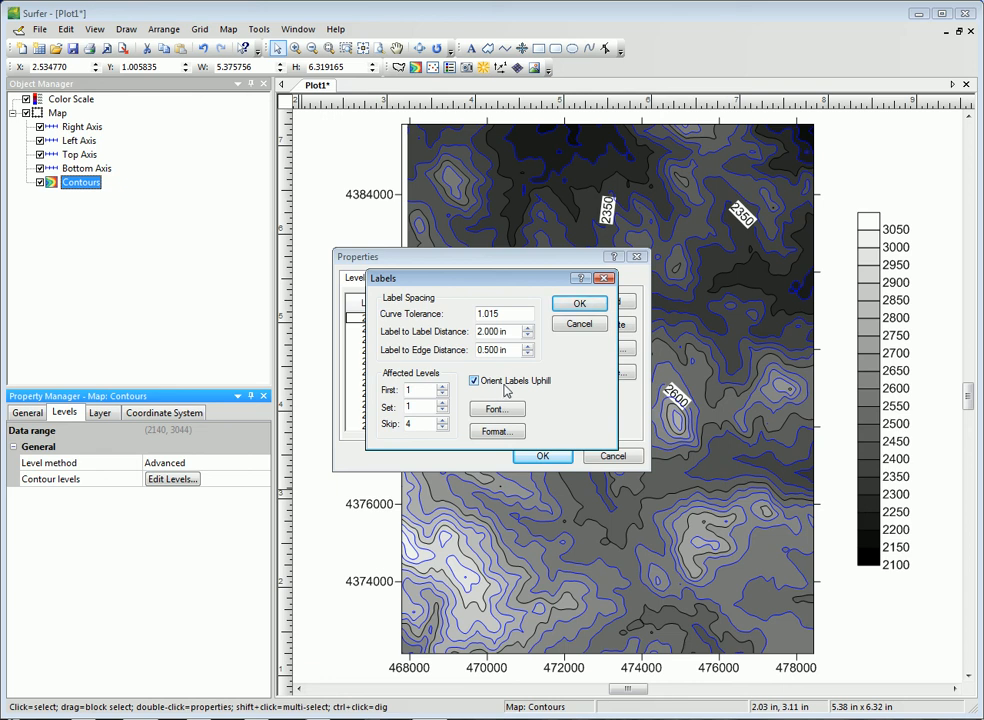
click(475, 382)
click(579, 324)
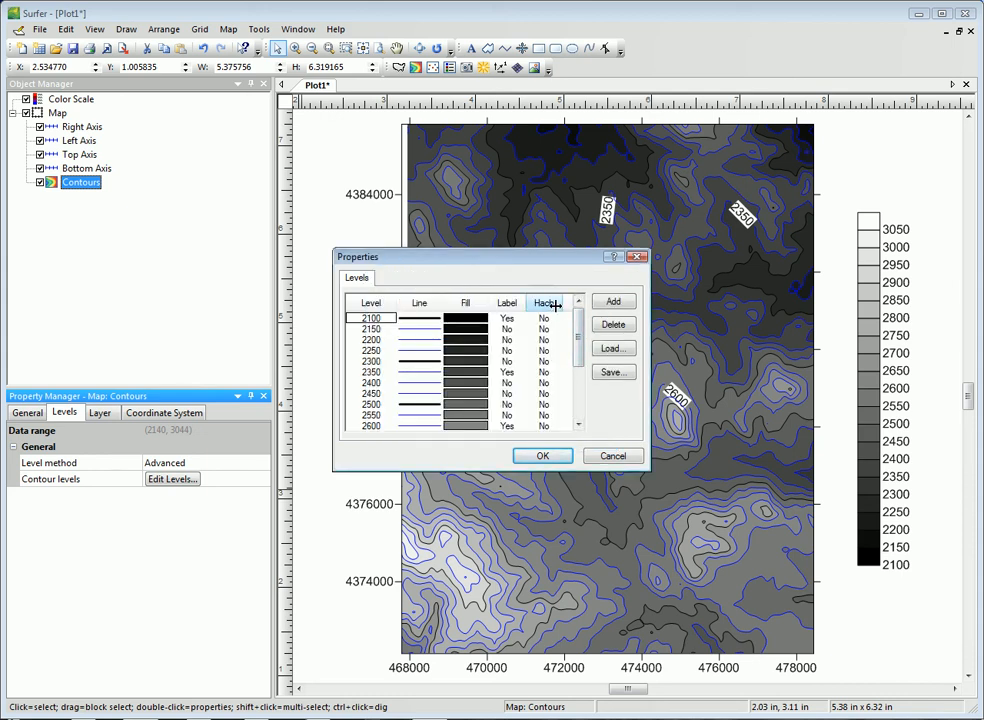
Review the hachure settings and apply the edited contour levels to the map
click(545, 303)
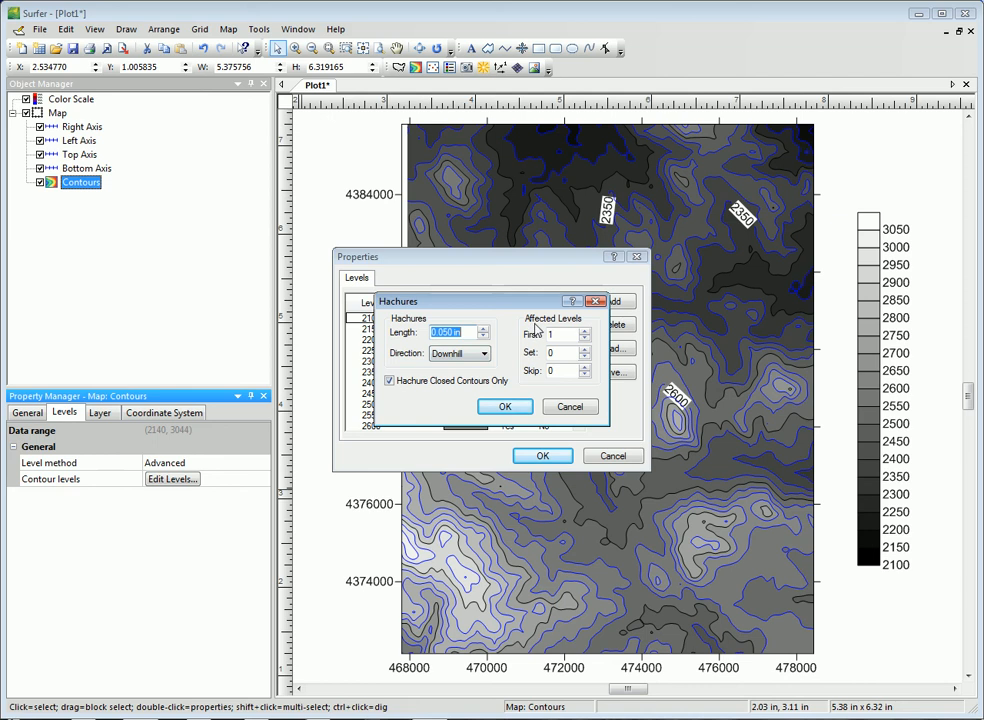
click(501, 407)
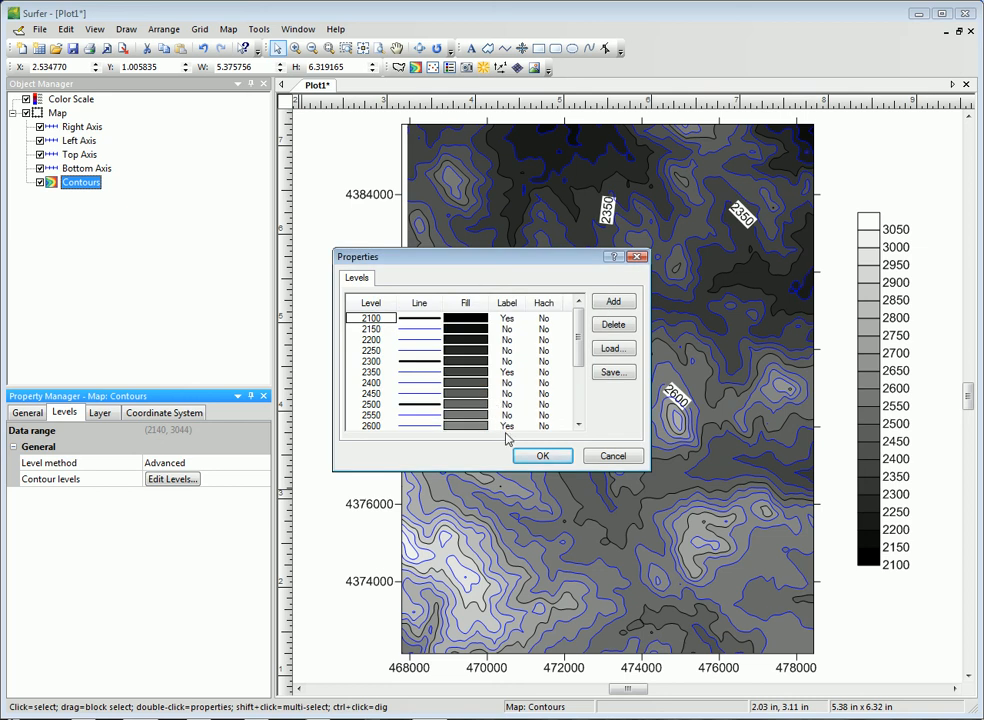
click(600, 458)
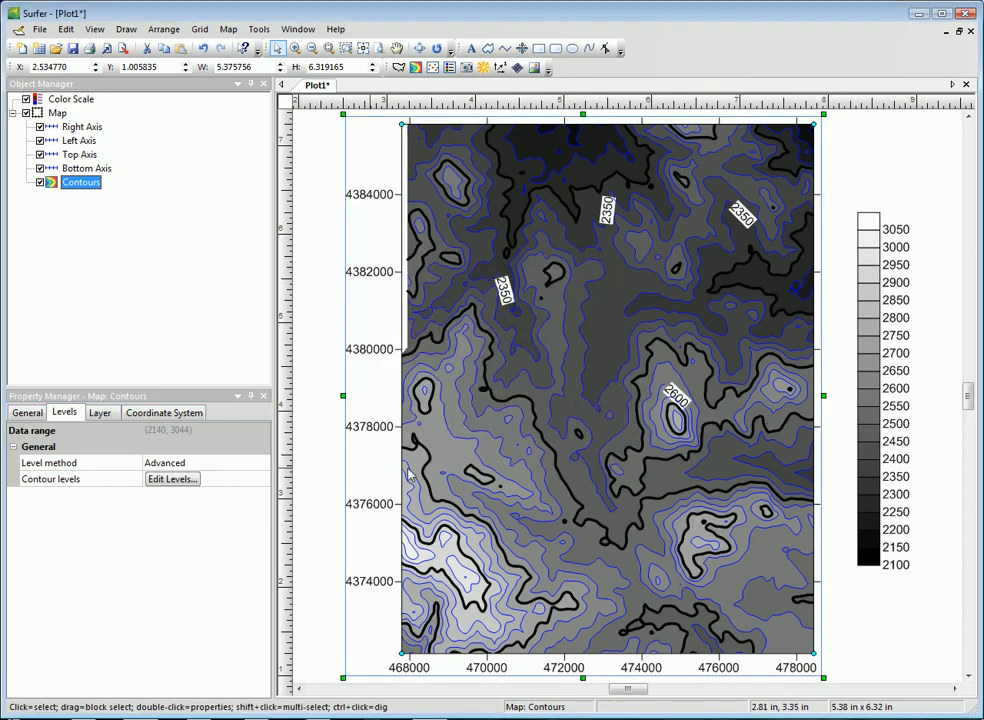
Set the contour layer's opacity to 50 %
click(99, 412)
drag(263, 450, 185, 451)
click(110, 446)
text(50)
key(Return)
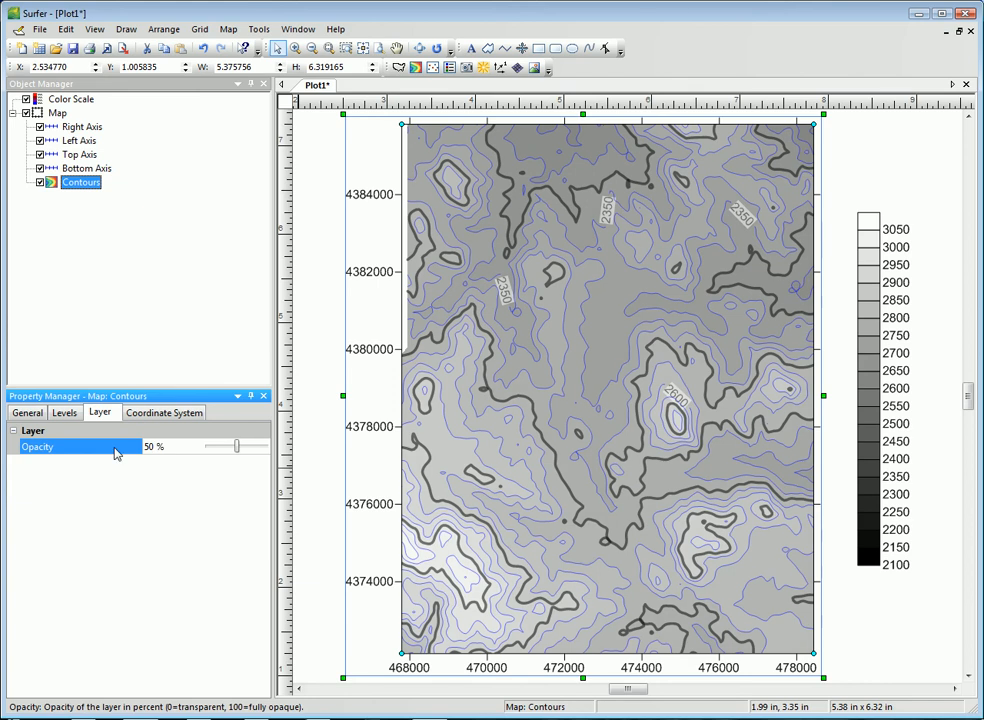
Check the contour layer's source coordinate system and accept North America NAD27 UTM zone 13N
click(175, 414)
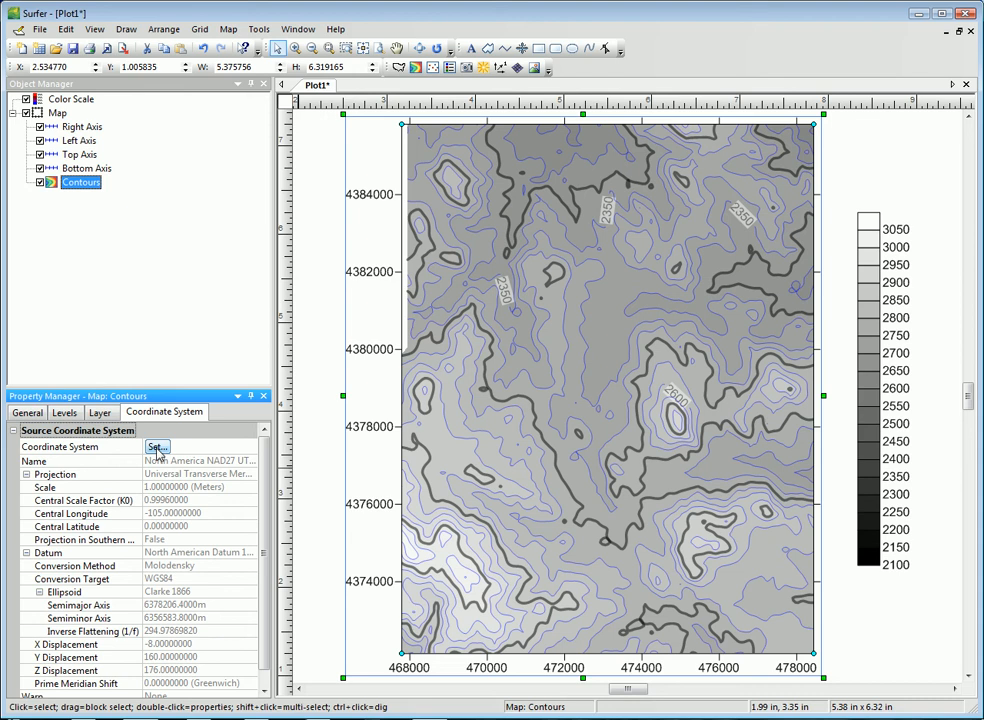
click(157, 450)
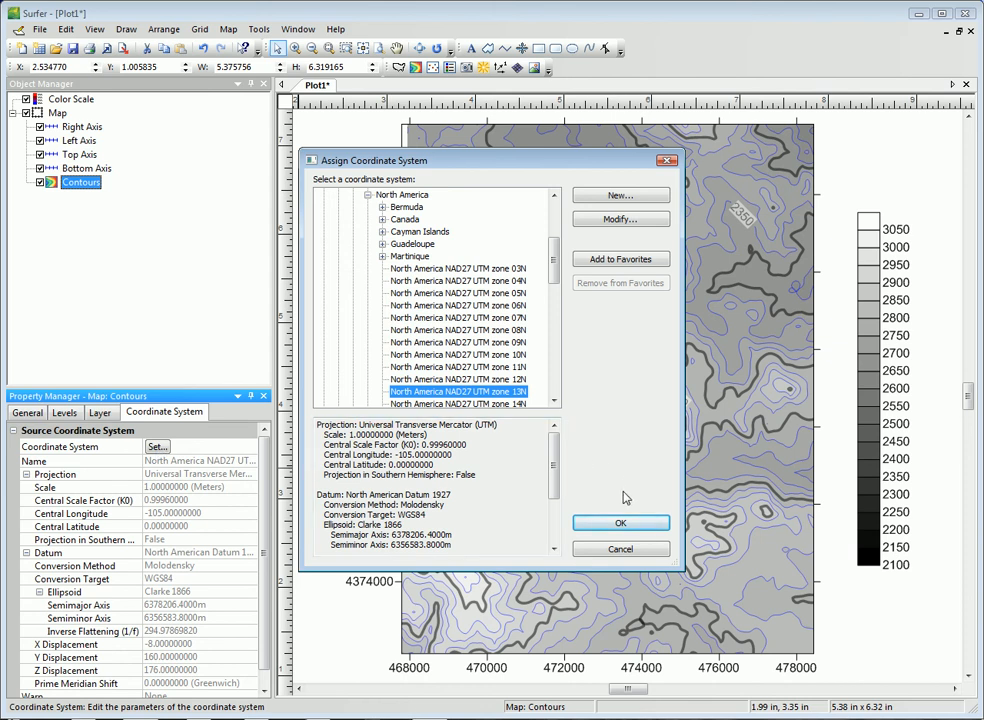
click(624, 524)
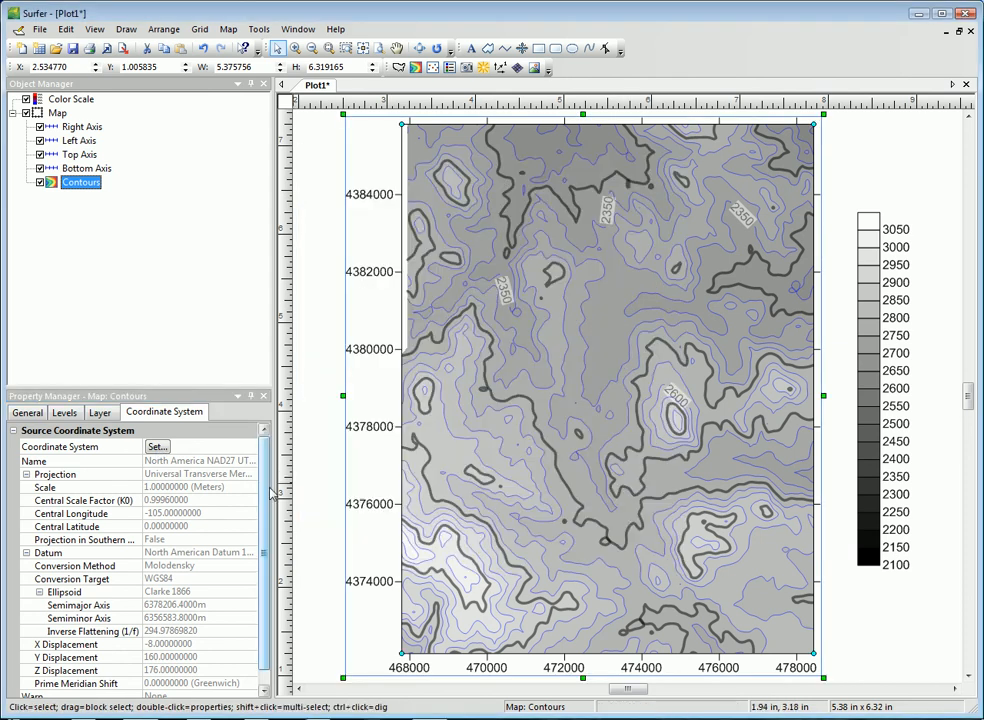